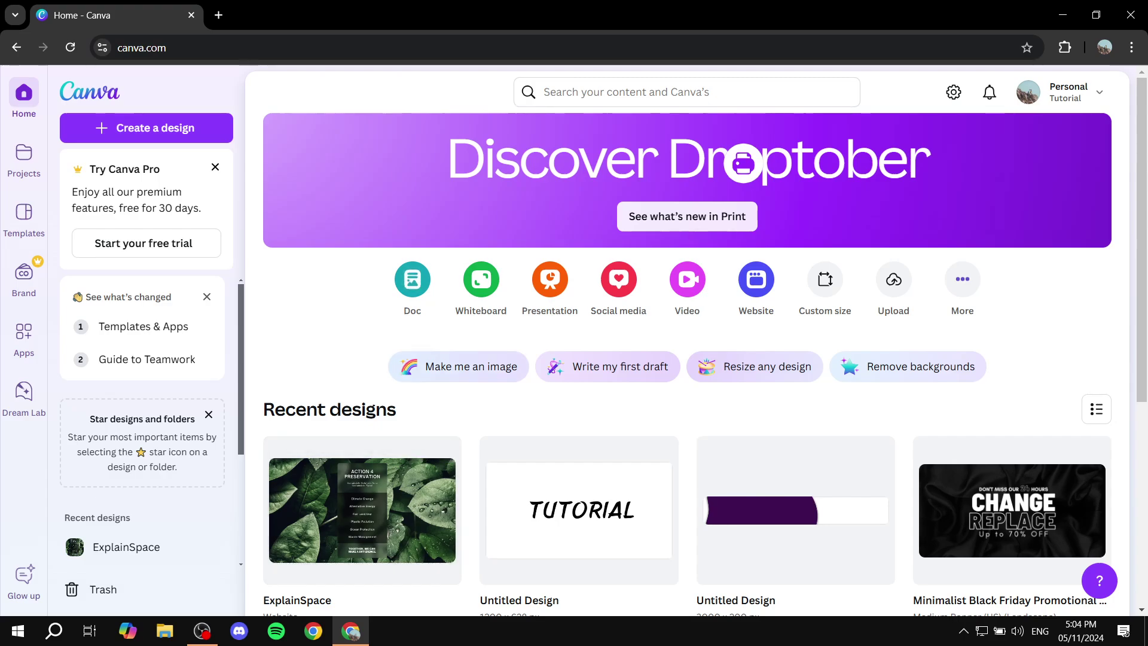
Step: Open the ExplainSpace website design from Recent designs in the Canva sidebar
{"action": "left_click", "coordinate": [361, 510]}
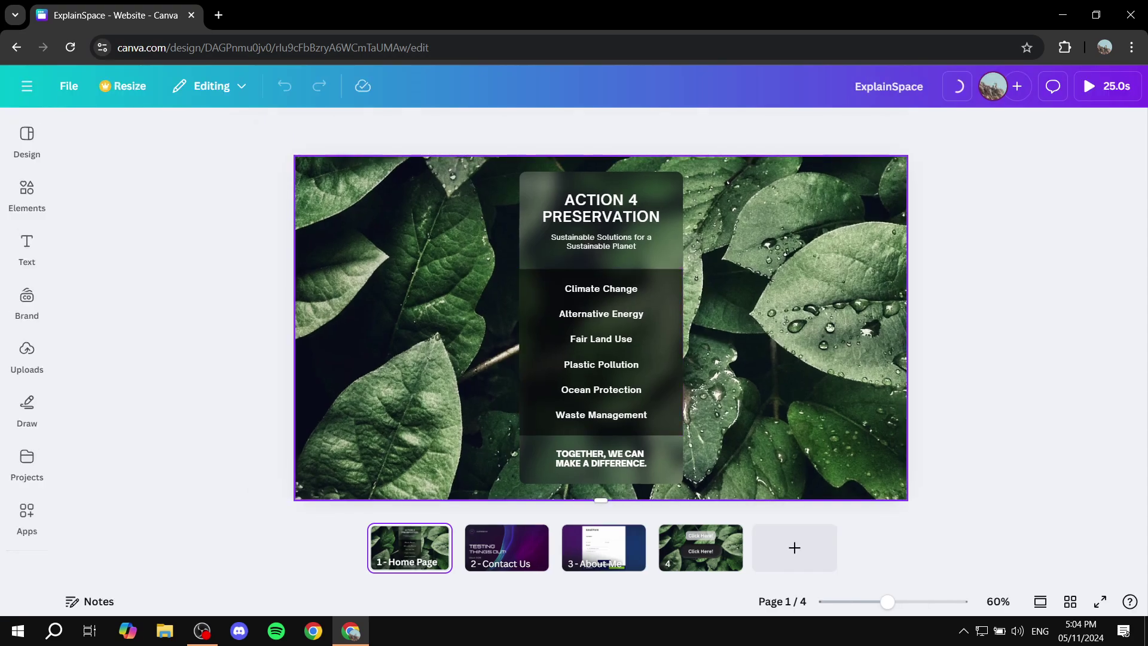
Step: Add page 5 with the Action 4 Preservation template, deleting its centre panel and slogan text
{"action": "left_click", "coordinate": [794, 546]}
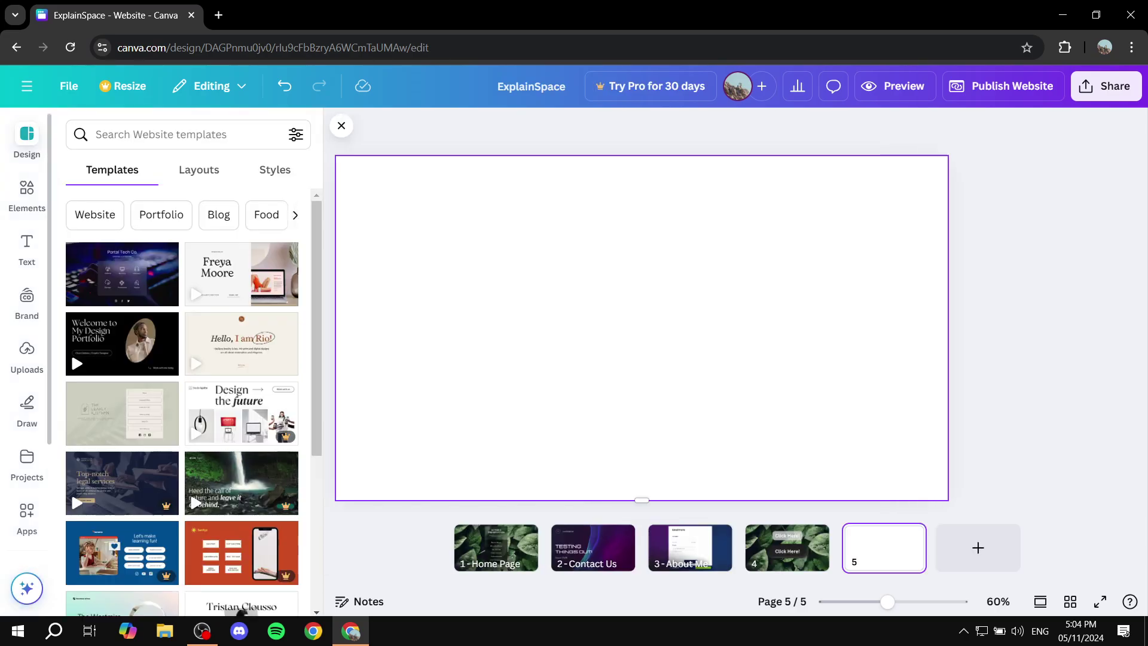
{"action": "left_click", "coordinate": [241, 303]}
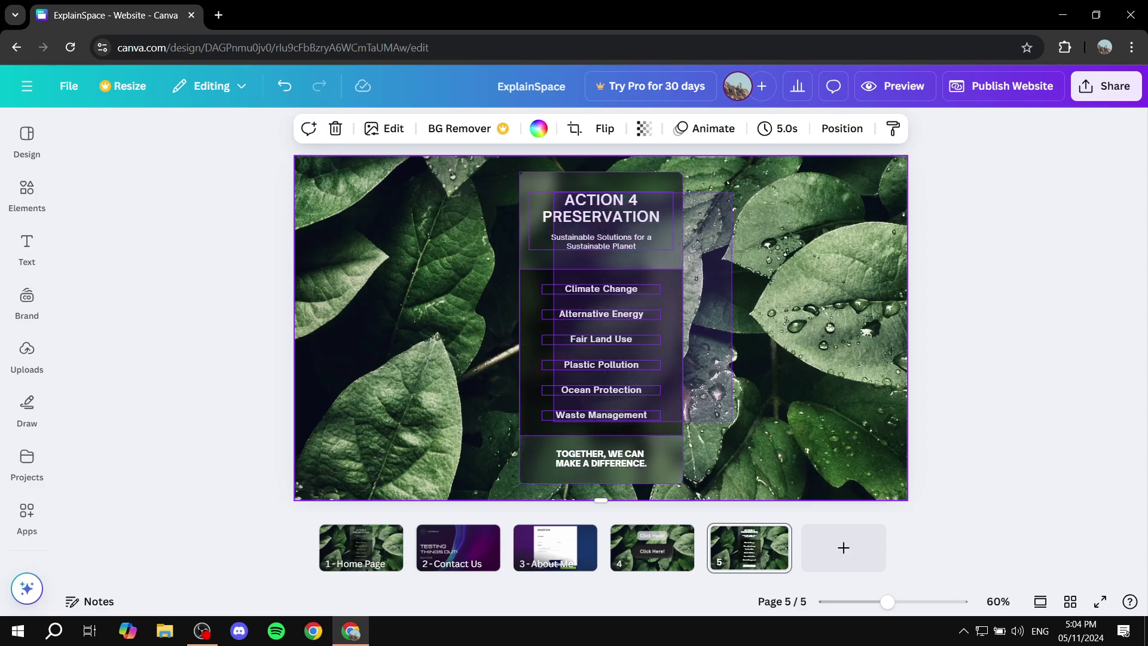
{"action": "key", "text": "Delete"}
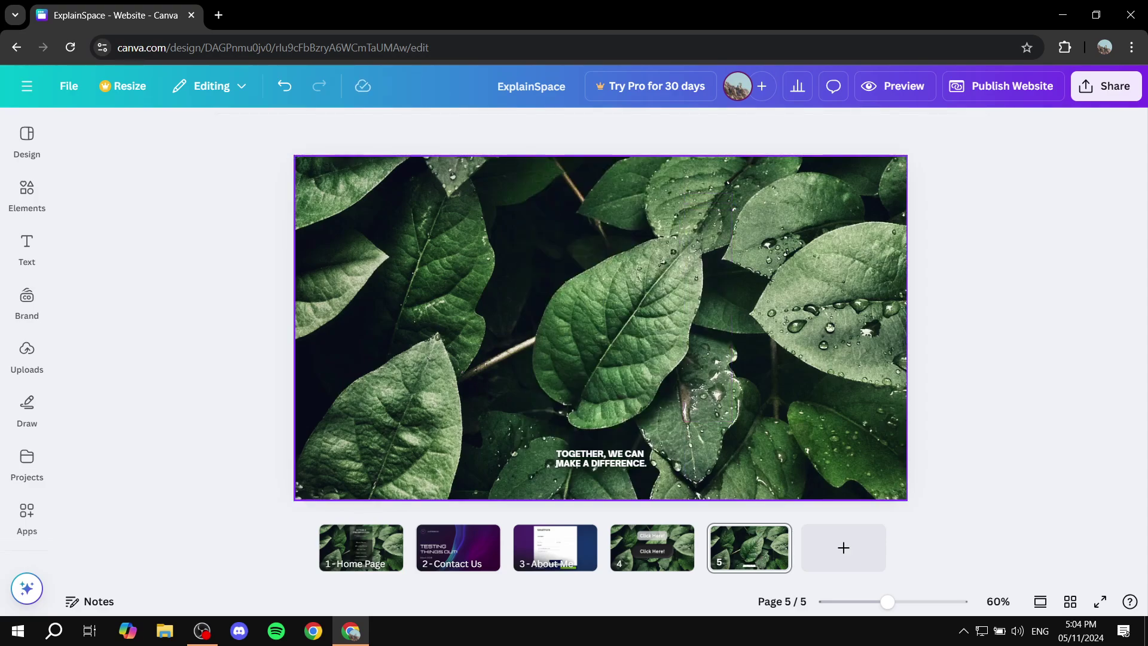
{"action": "left_click", "coordinate": [600, 458]}
{"action": "key", "text": "Delete"}
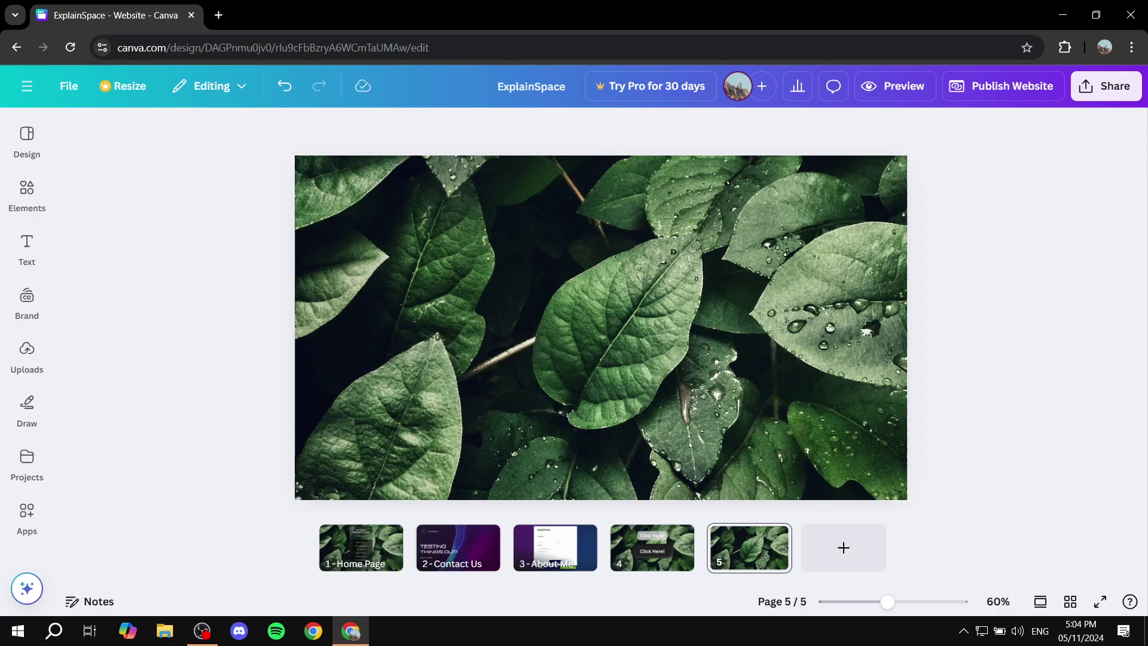
Step: Go to elfsight.com in a new browser tab
{"action": "left_click", "coordinate": [218, 15]}
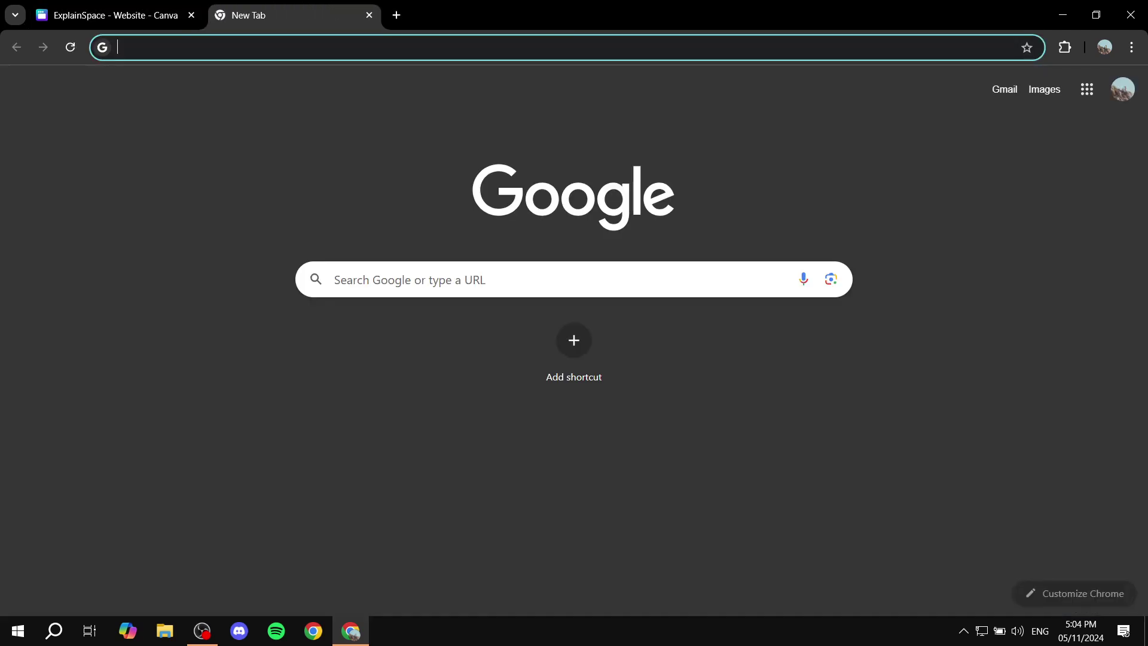
{"action": "type", "text": "el"}
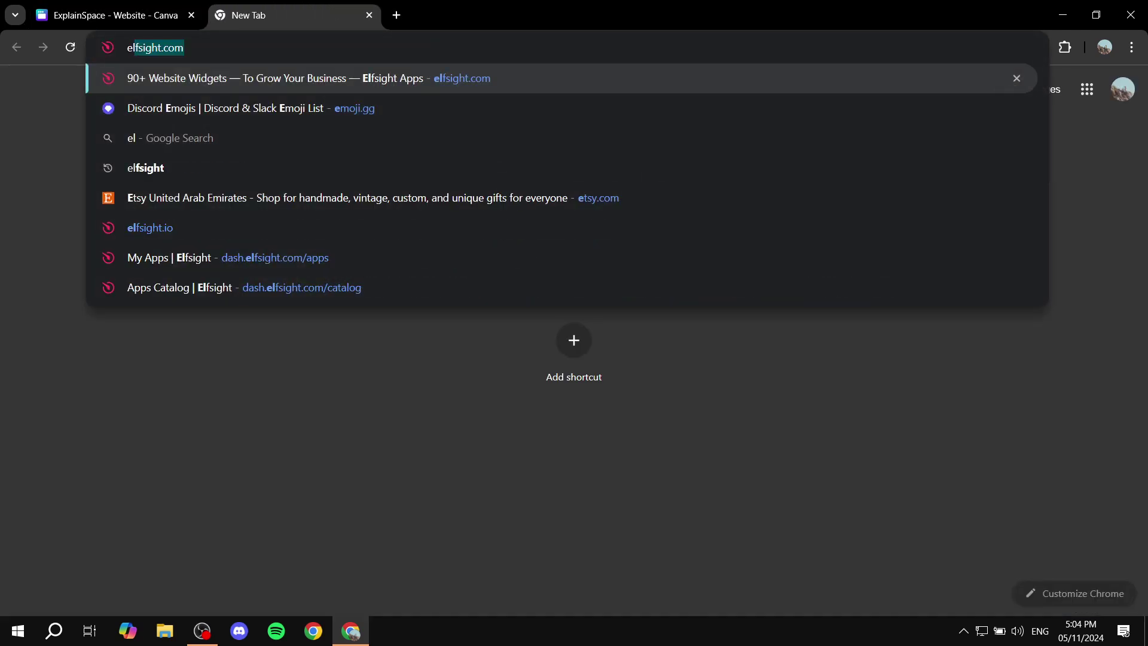
{"action": "type", "text": "fsight.com"}
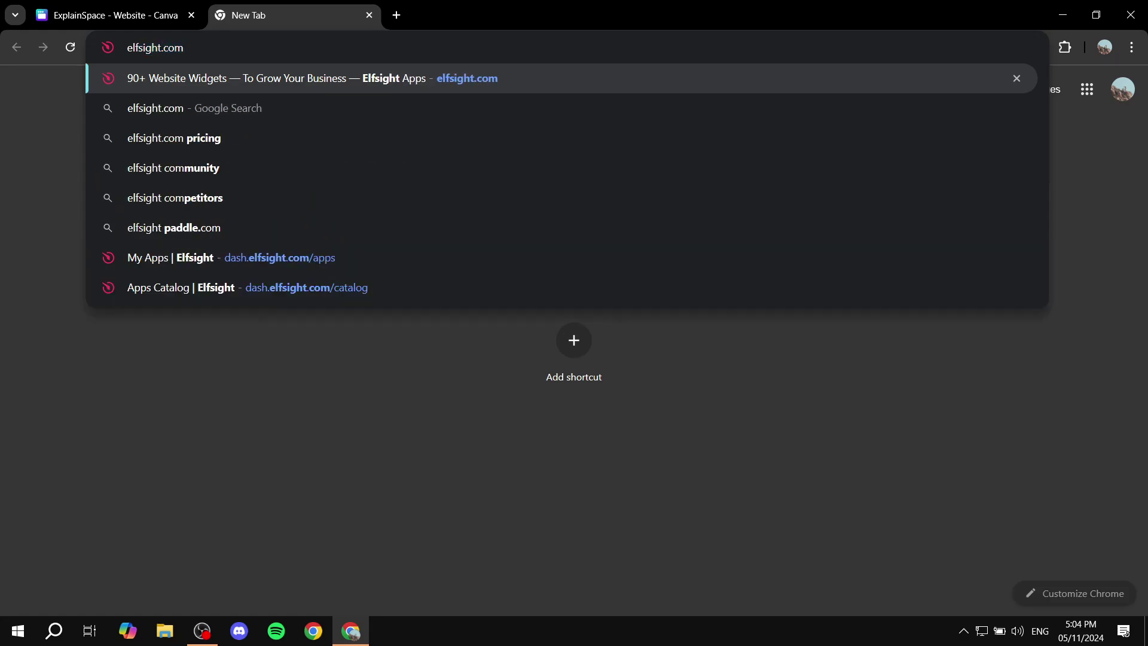
{"action": "key", "text": "Return"}
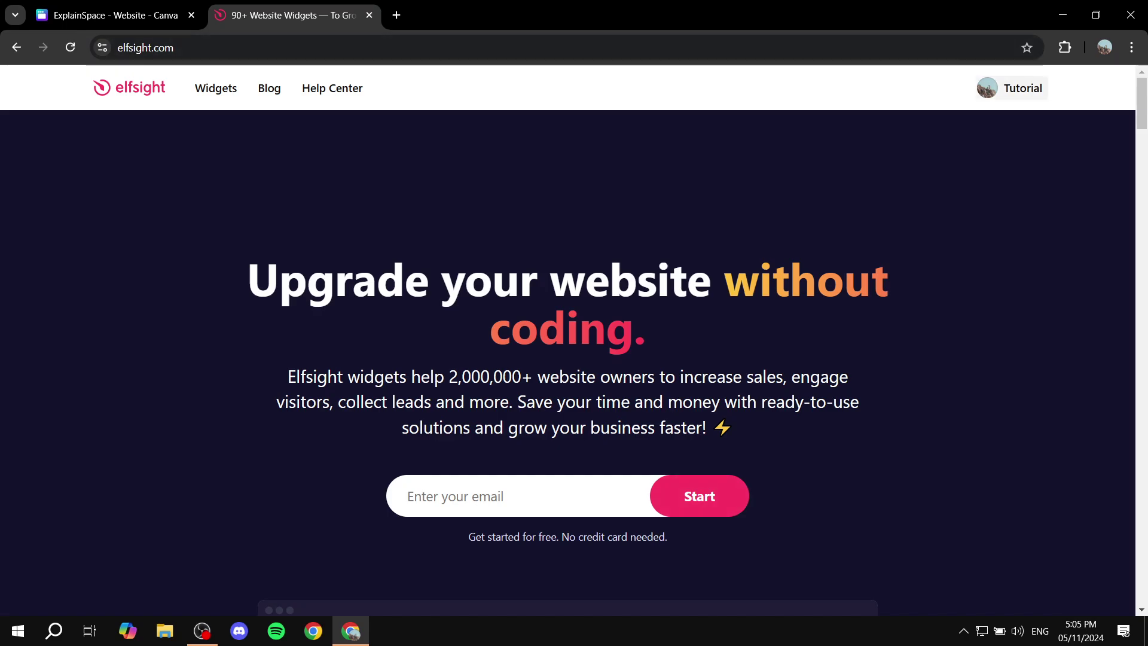
Step: Search the Elfsight widget catalog for 'Audio' from the dashboard
{"action": "left_click", "coordinate": [1012, 87]}
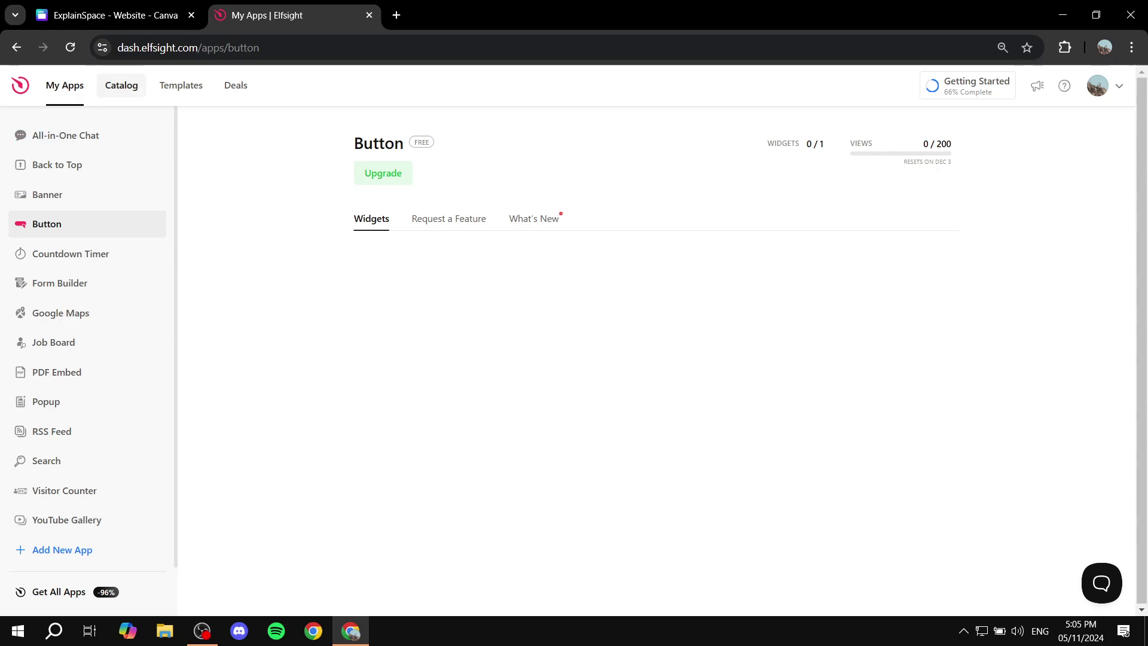
{"action": "left_click", "coordinate": [121, 85]}
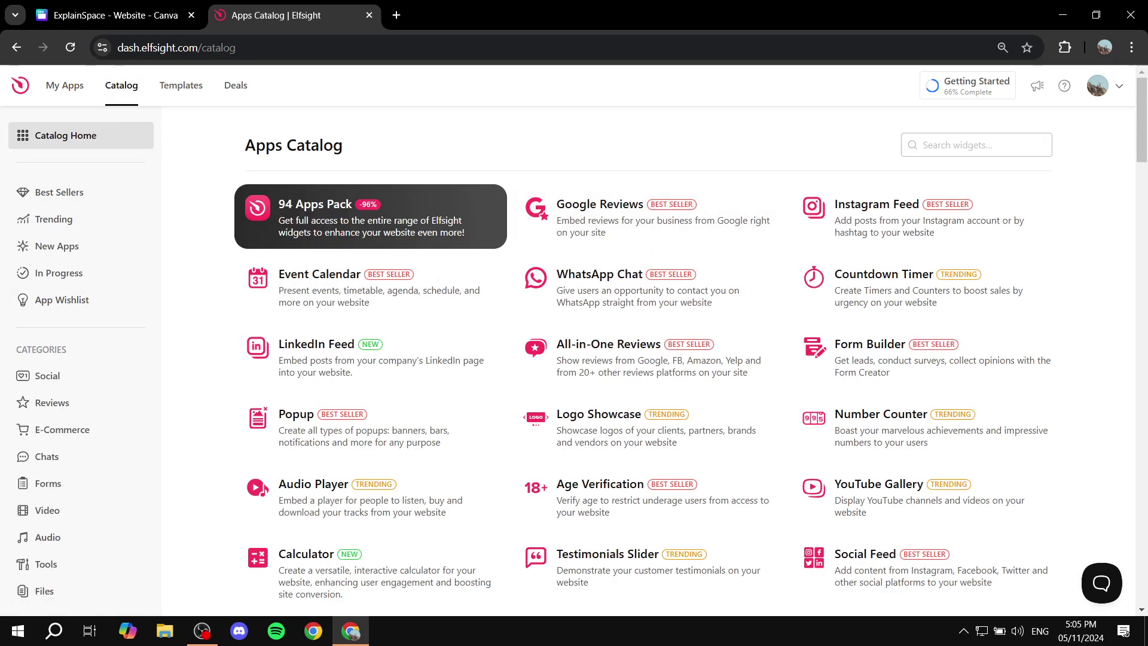
{"action": "left_click", "coordinate": [976, 144]}
{"action": "type", "text": "Audio"}
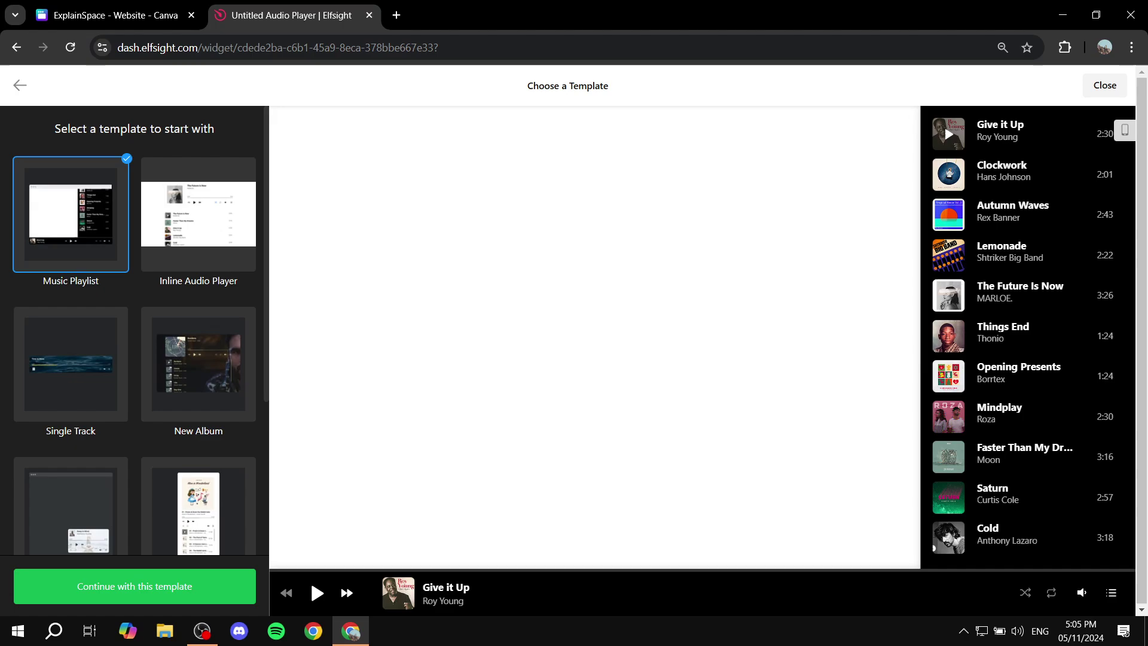
Step: Create the player from the Audiobook template with its twelve Alice in Wonderland tracks
{"action": "scroll", "coordinate": [134, 328], "scroll_direction": "down", "scroll_amount": 4}
{"action": "left_click", "coordinate": [199, 290]}
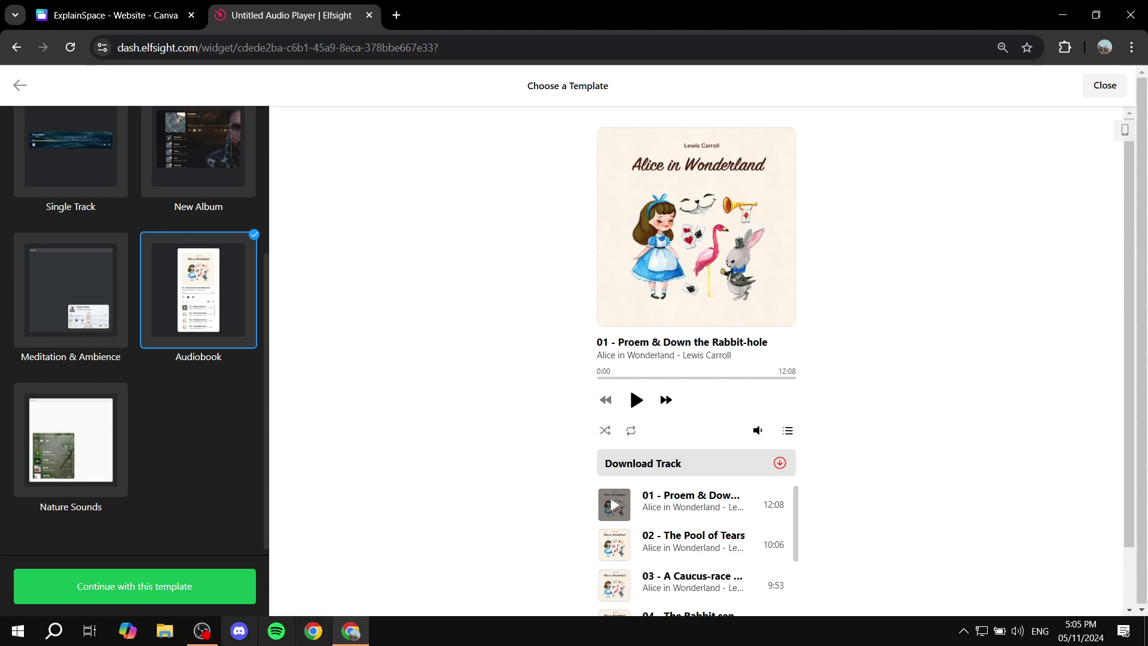
{"action": "left_click", "coordinate": [135, 586]}
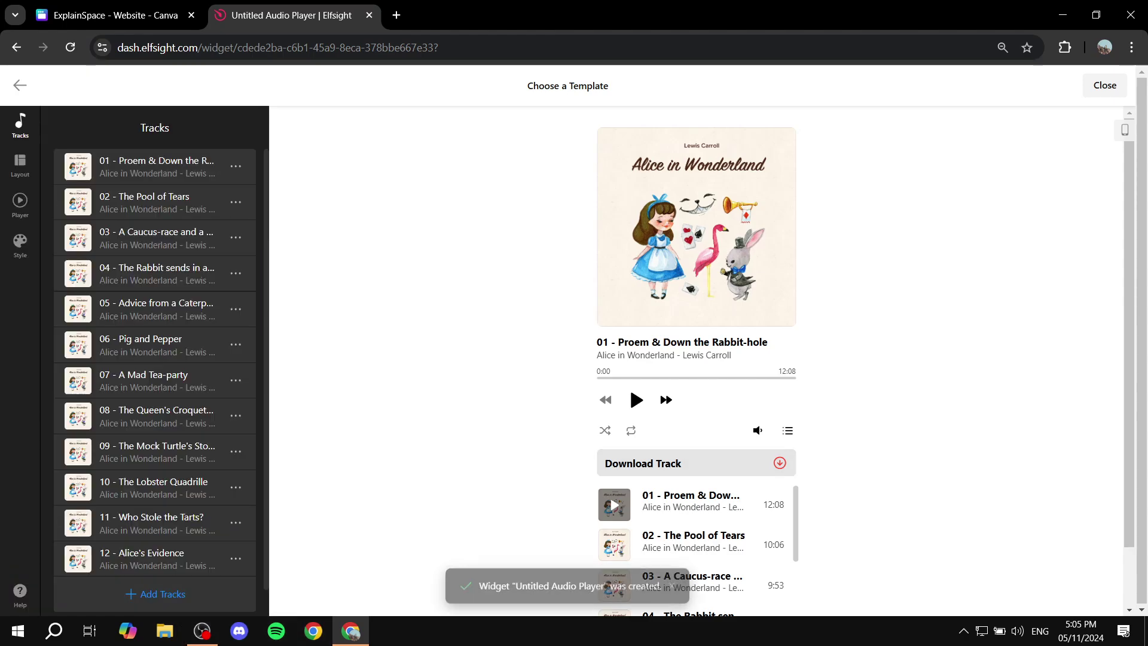
{"action": "scroll", "coordinate": [59, 309], "scroll_direction": "down", "scroll_amount": 1}
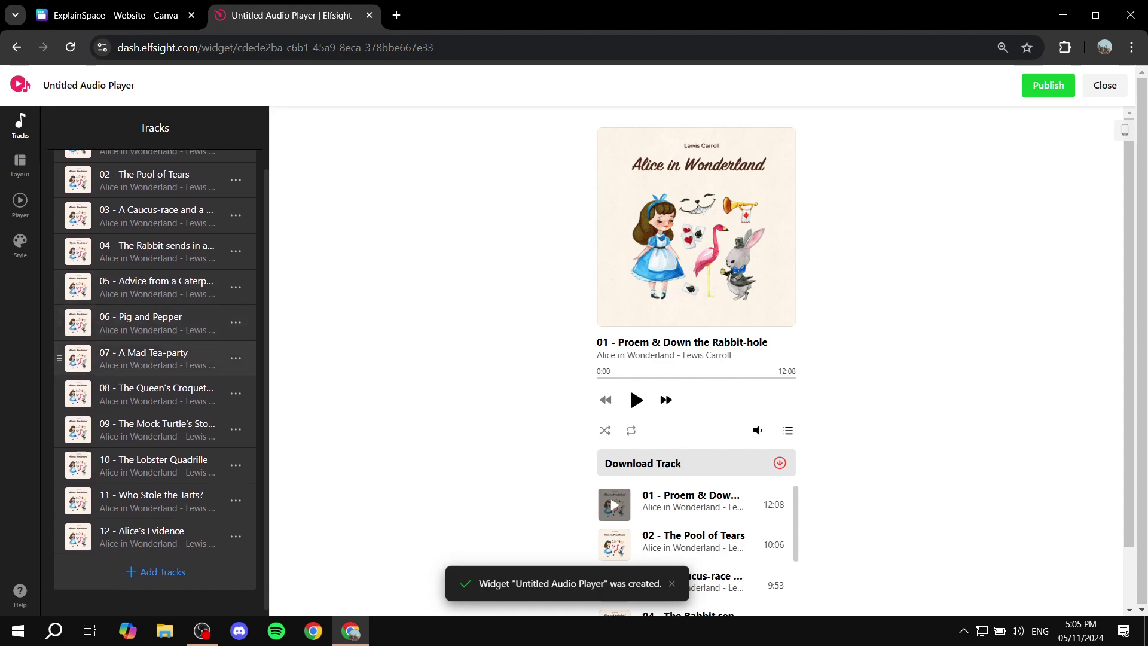
{"action": "scroll", "coordinate": [60, 273], "scroll_direction": "up", "scroll_amount": 1}
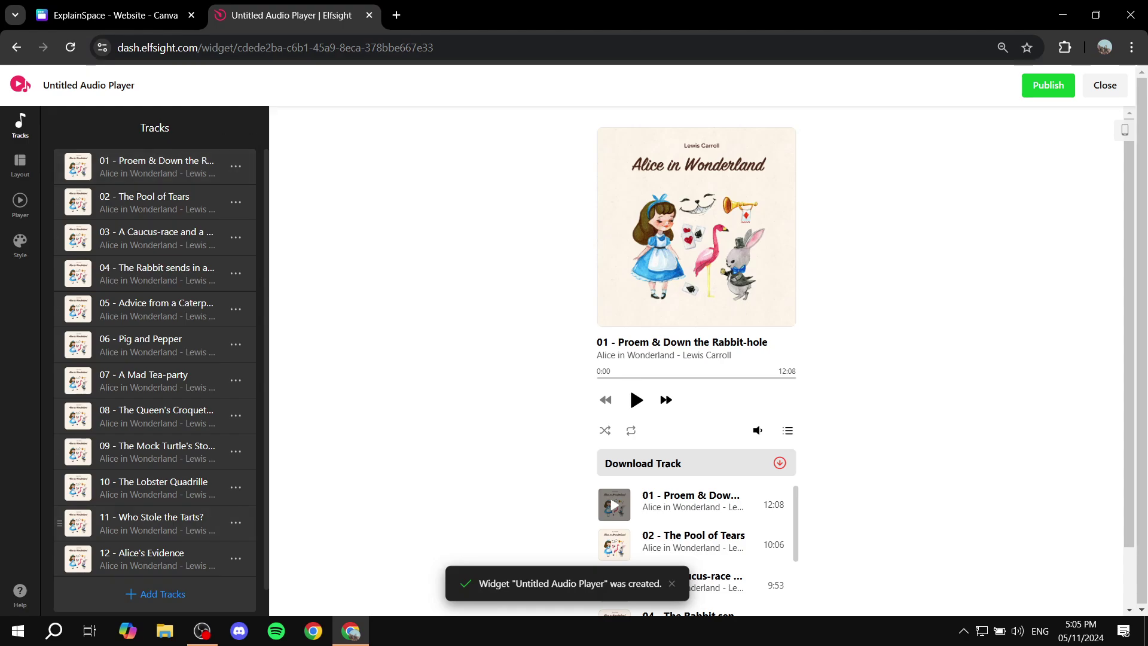
Step: Delete the template's tracks one by one until the track list is empty
{"action": "left_click", "coordinate": [236, 166]}
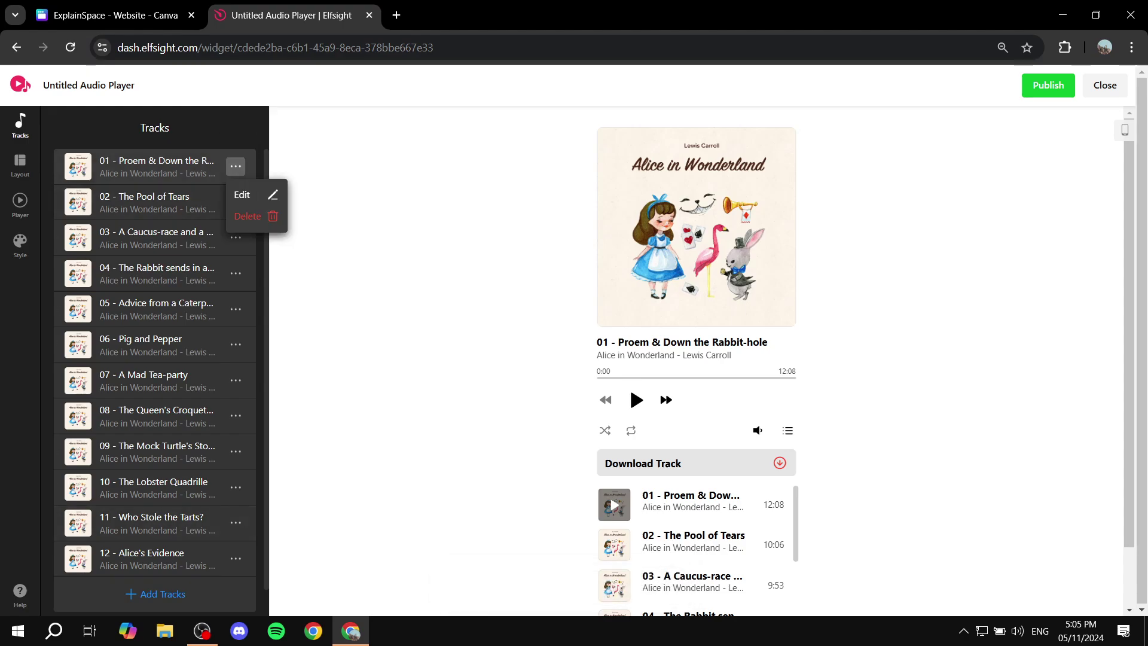
{"action": "left_click", "coordinate": [254, 216]}
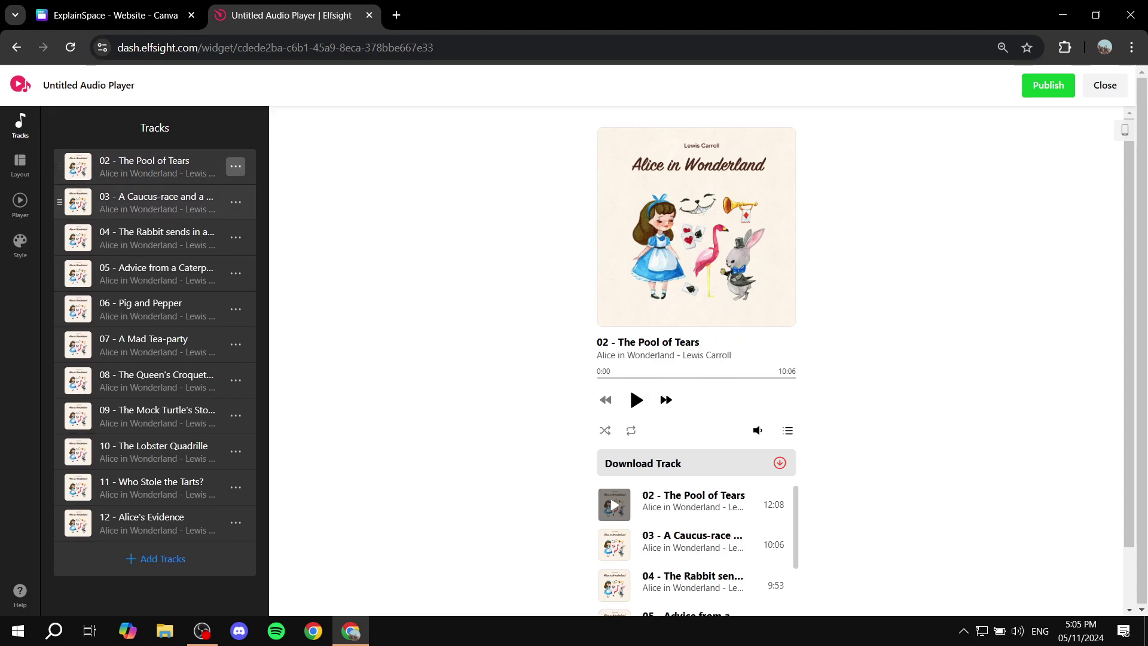
{"action": "left_click", "coordinate": [235, 166]}
{"action": "left_click", "coordinate": [254, 216]}
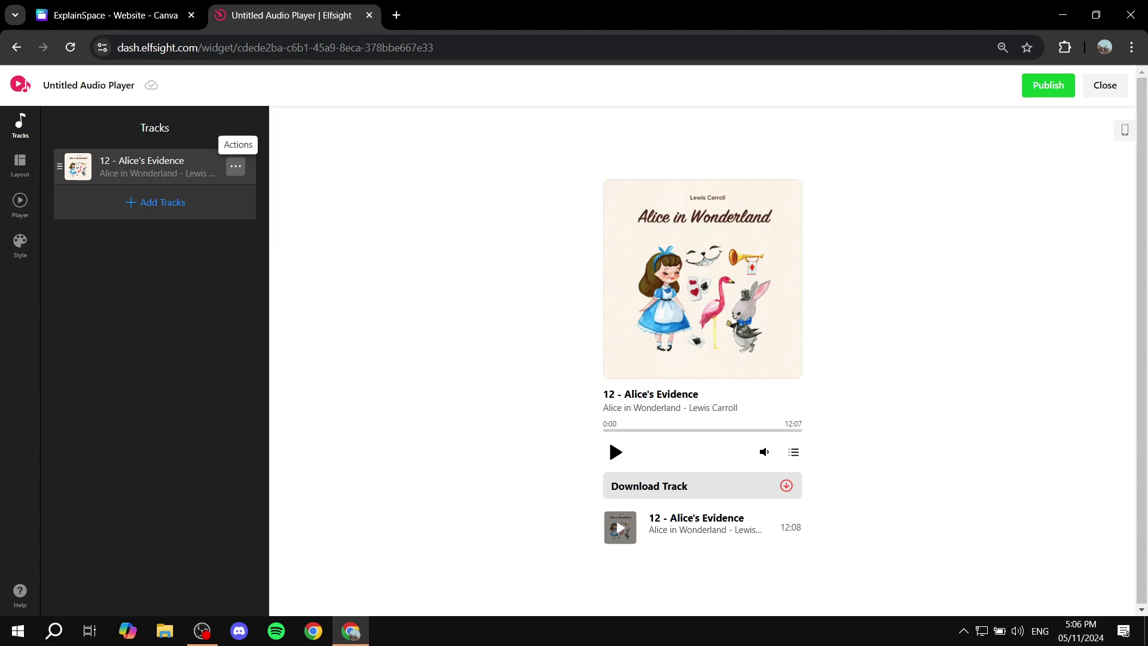
{"action": "left_click", "coordinate": [235, 166]}
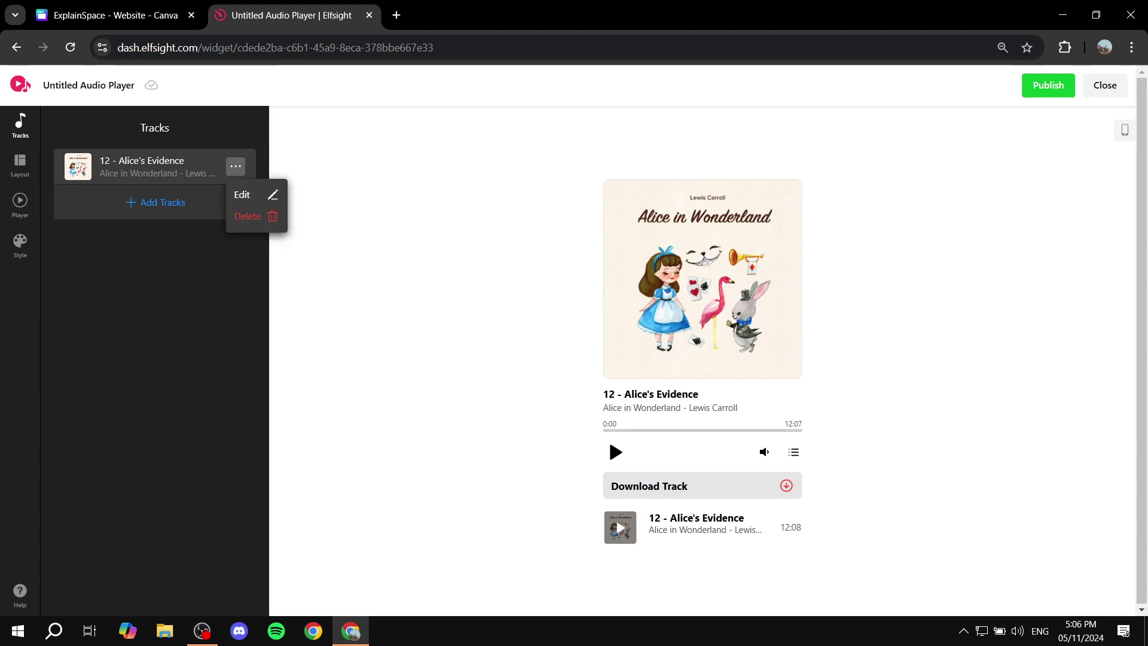
{"action": "left_click", "coordinate": [254, 216]}
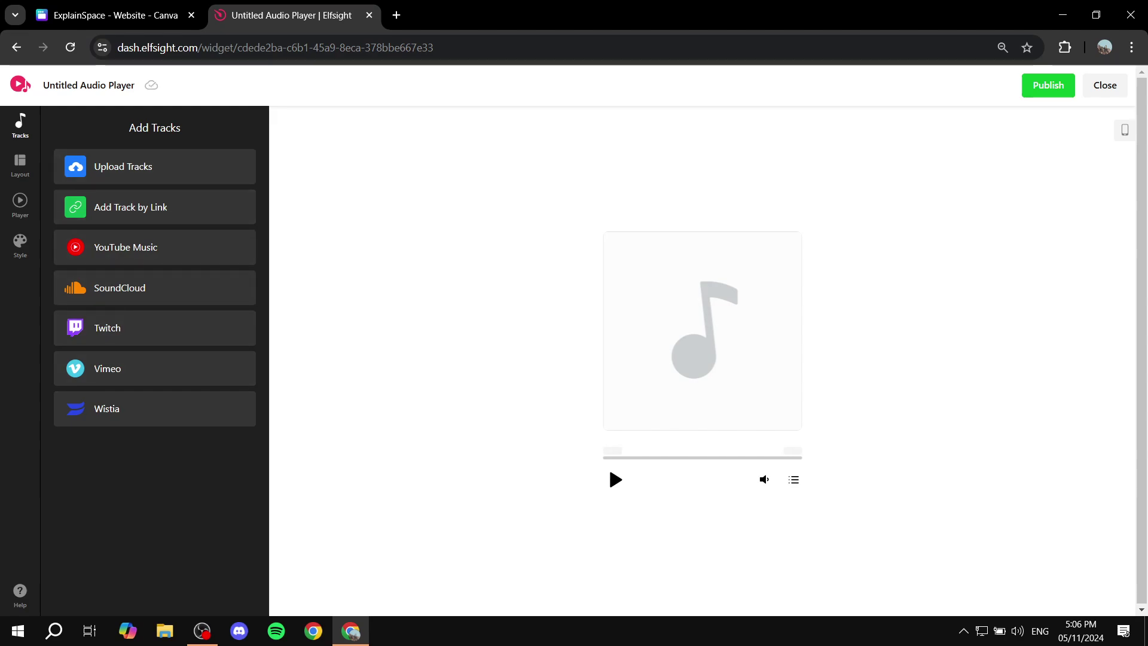
Step: Upload the Final Cut.wav audio file as a new track
{"action": "left_click", "coordinate": [154, 166]}
{"action": "left_click", "coordinate": [135, 385]}
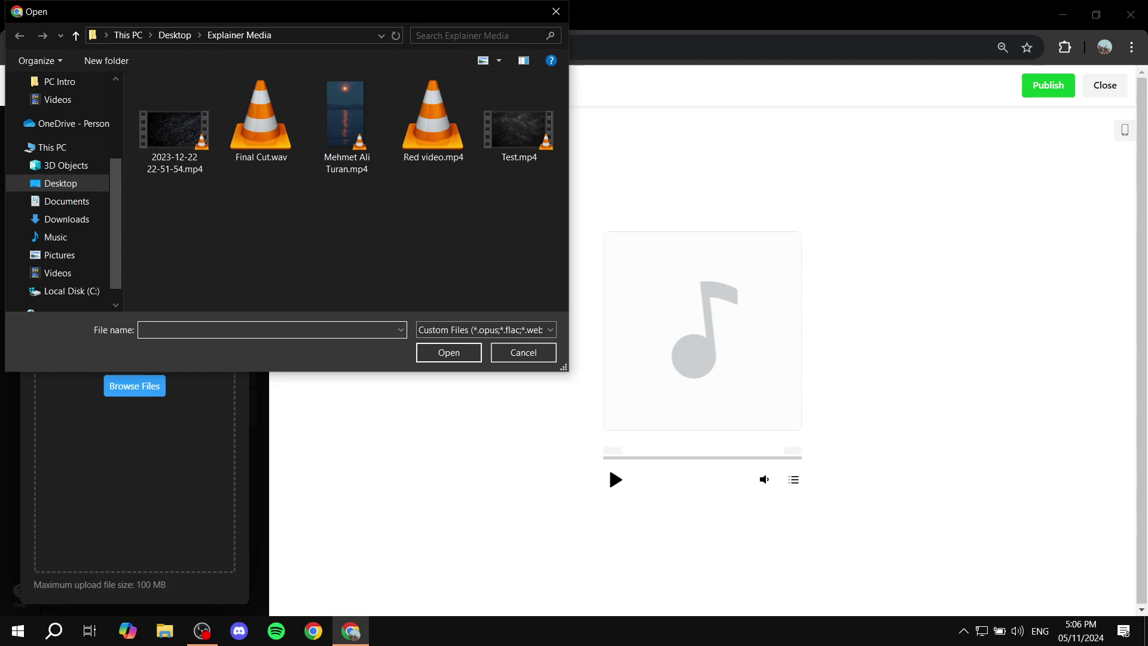
{"action": "double_click", "coordinate": [261, 123]}
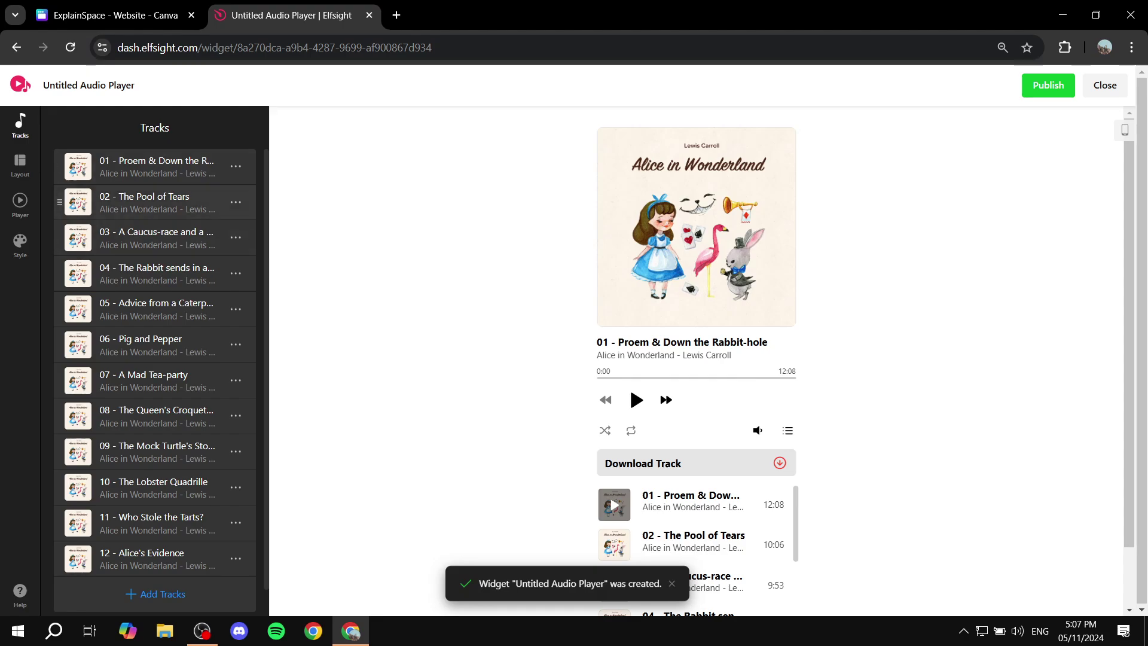
Step: Keep the player's layout as Embed rather than Floating
{"action": "left_click", "coordinate": [20, 163]}
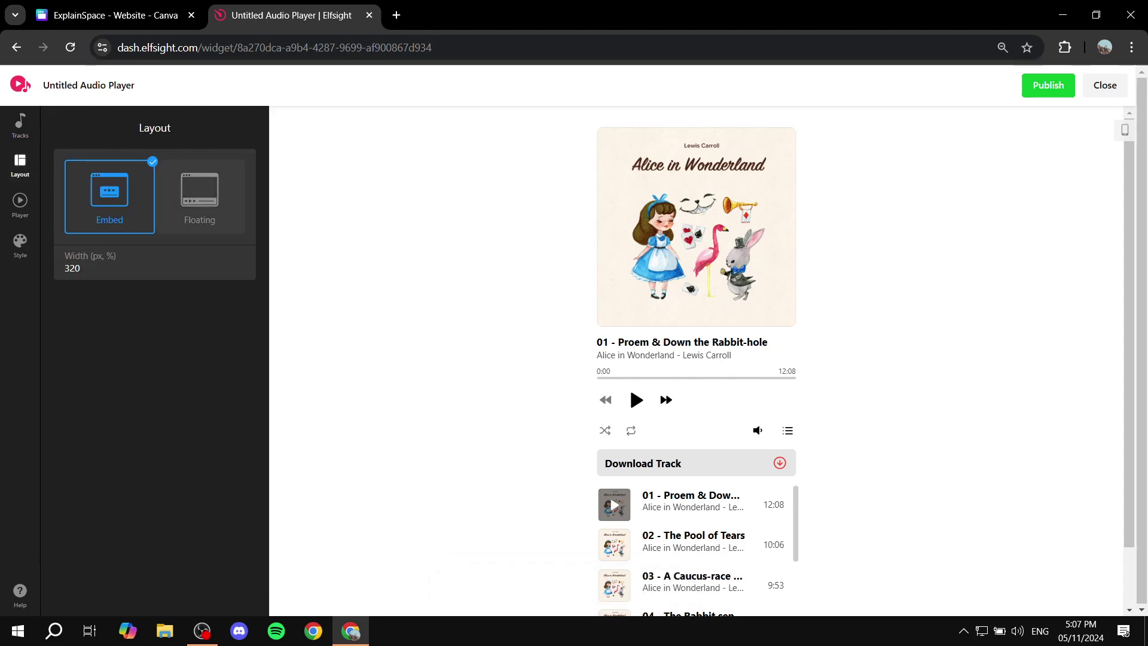
{"action": "left_click", "coordinate": [199, 197]}
{"action": "left_click", "coordinate": [109, 197]}
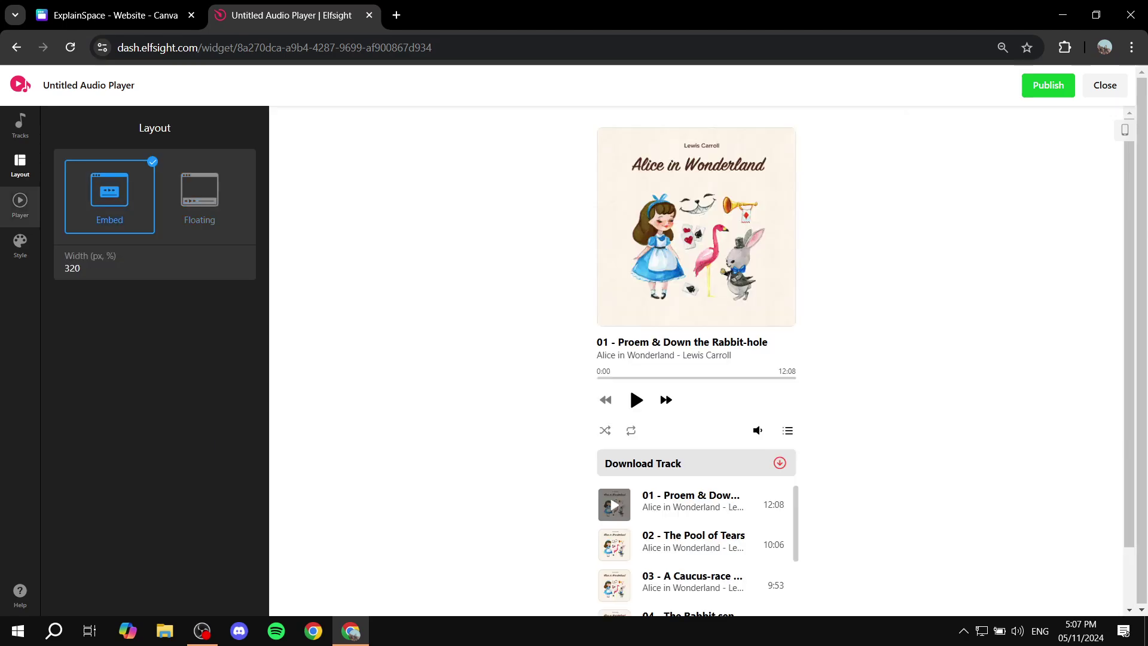
Step: Switch the player's style to the Dark color scheme and publish the widget
{"action": "left_click", "coordinate": [20, 206]}
{"action": "left_click", "coordinate": [19, 245]}
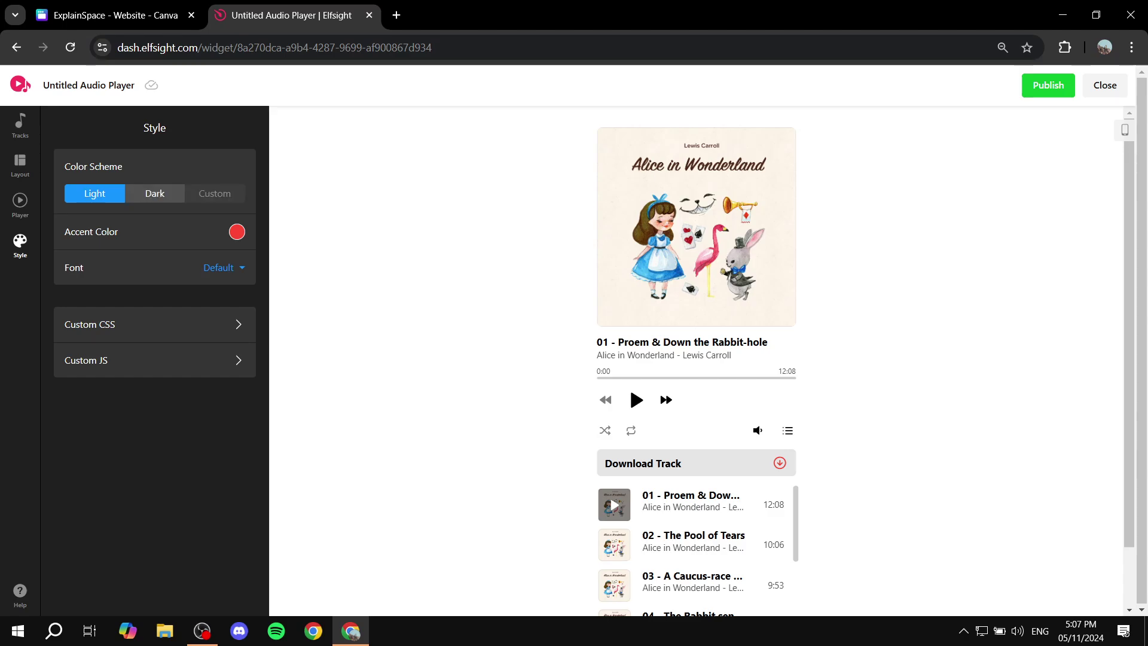
{"action": "left_click", "coordinate": [154, 193]}
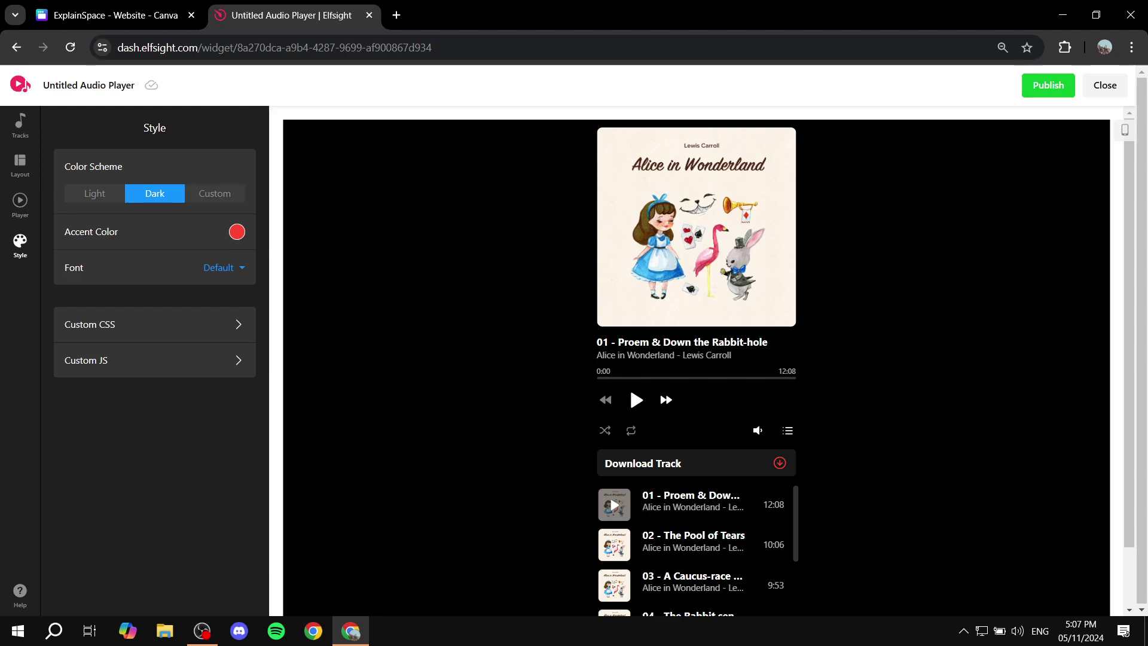
{"action": "left_click", "coordinate": [1048, 85]}
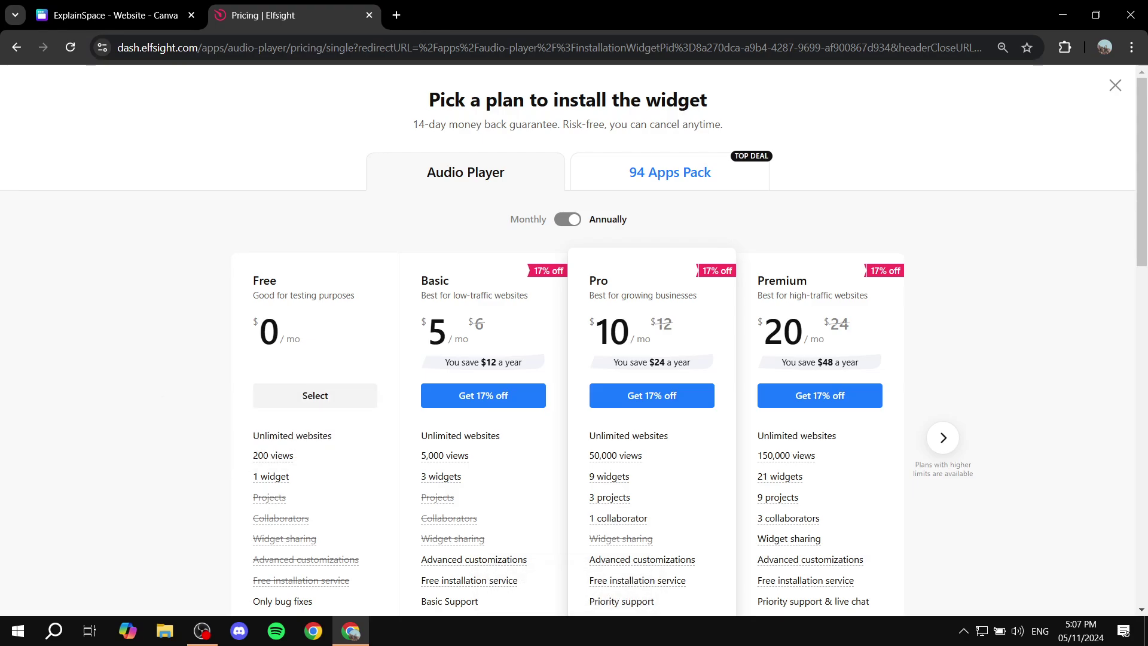
Step: Choose the Free plan, copy the widget's share link, and close the install dialog
{"action": "left_click", "coordinate": [315, 395]}
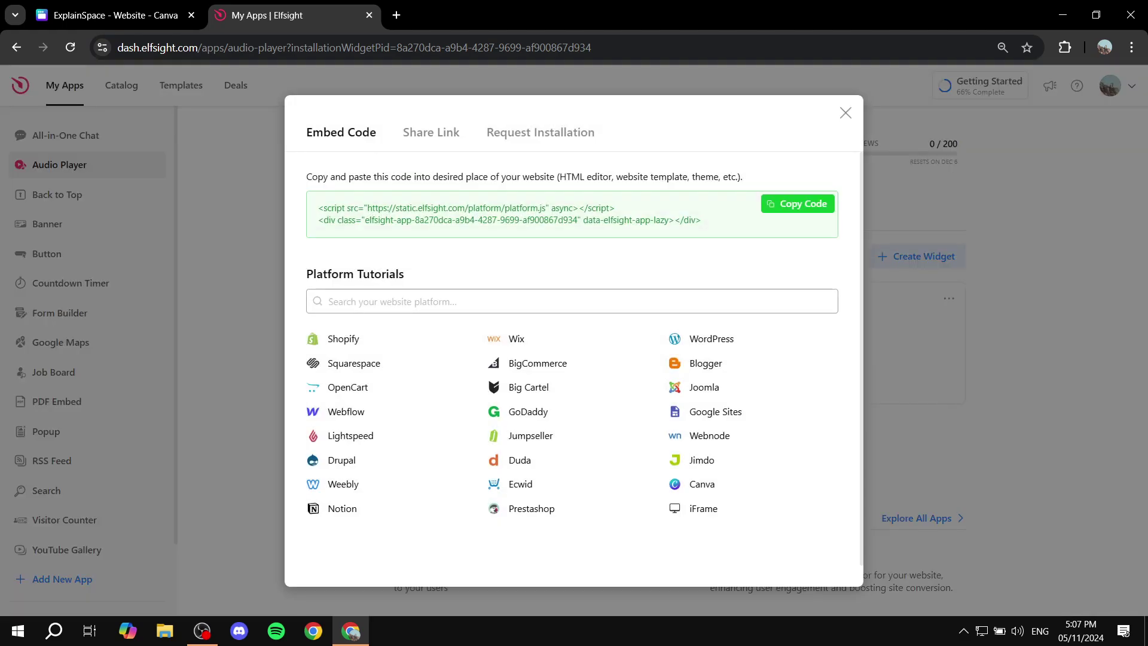
{"action": "left_click", "coordinate": [431, 132]}
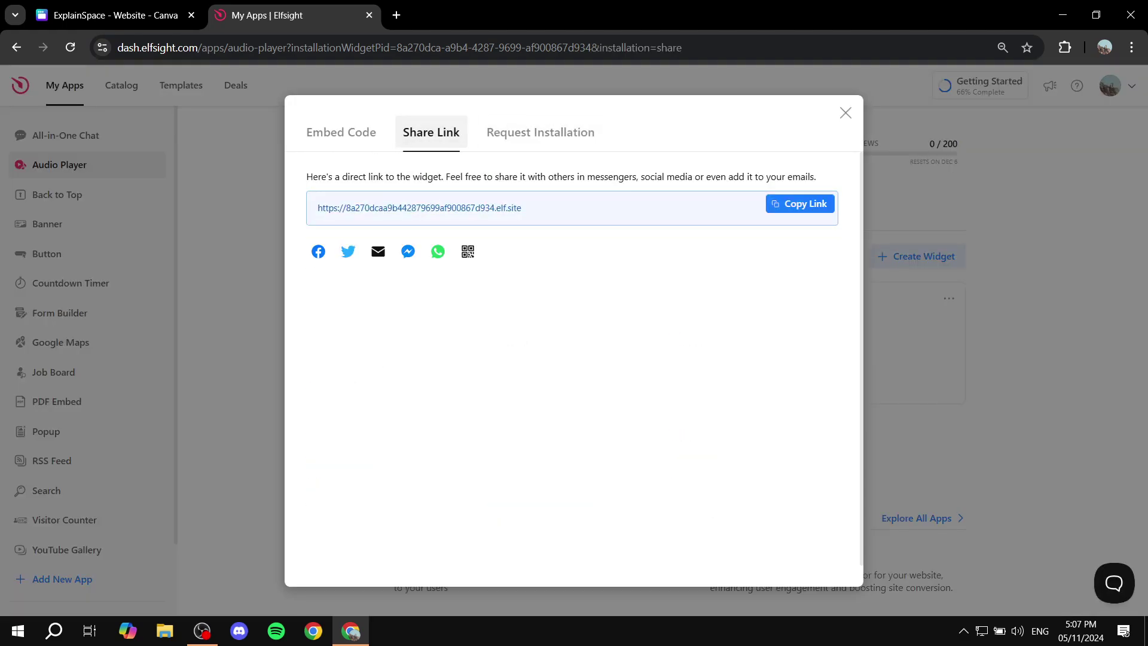
{"action": "left_click", "coordinate": [341, 132]}
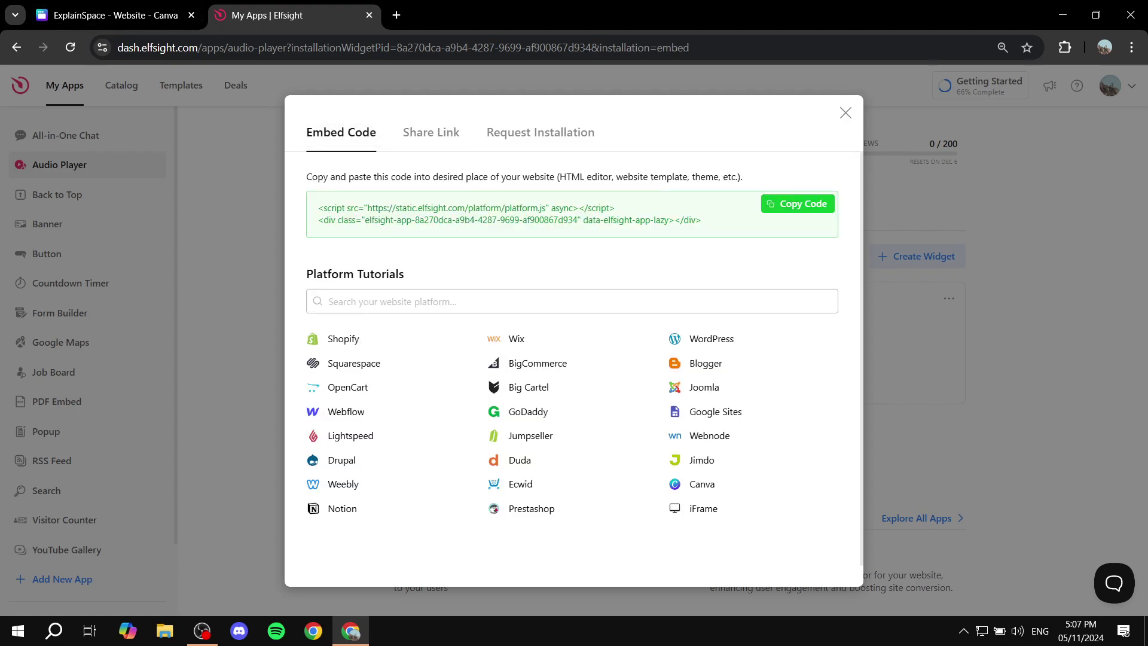
{"action": "left_click", "coordinate": [431, 132]}
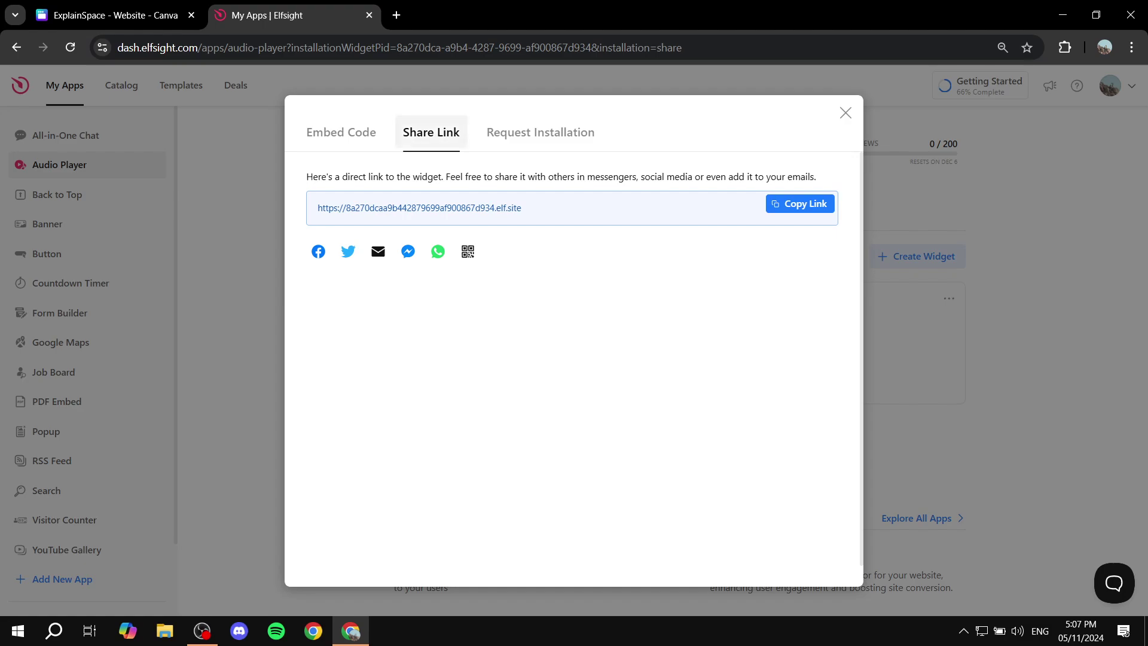
{"action": "left_click", "coordinate": [800, 204]}
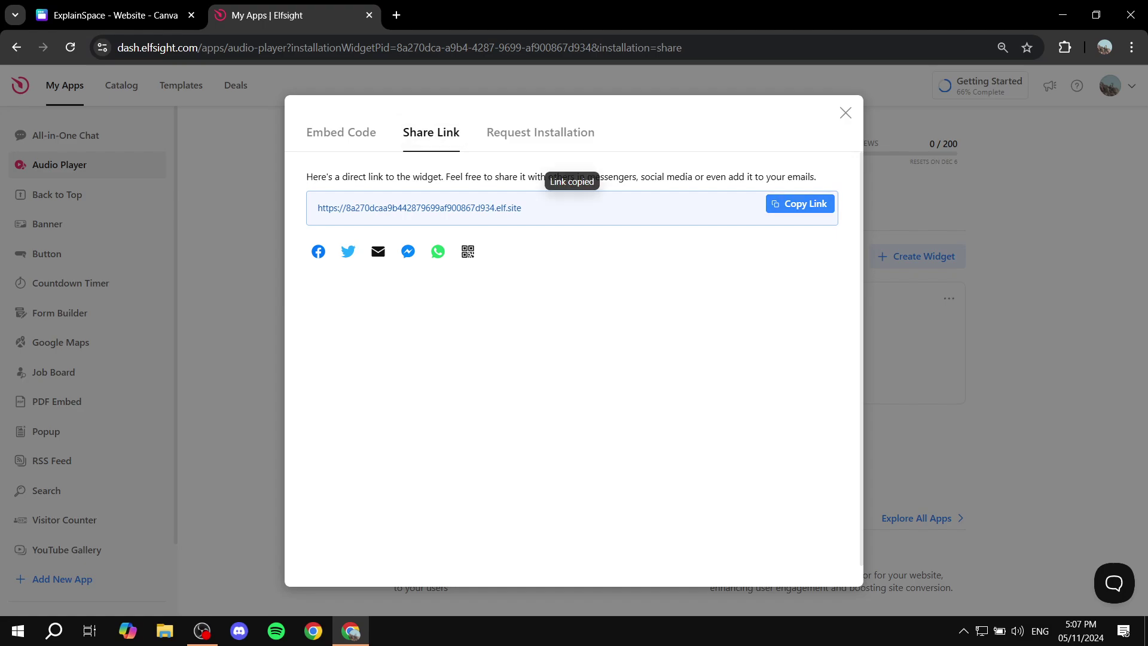
{"action": "left_click", "coordinate": [845, 112]}
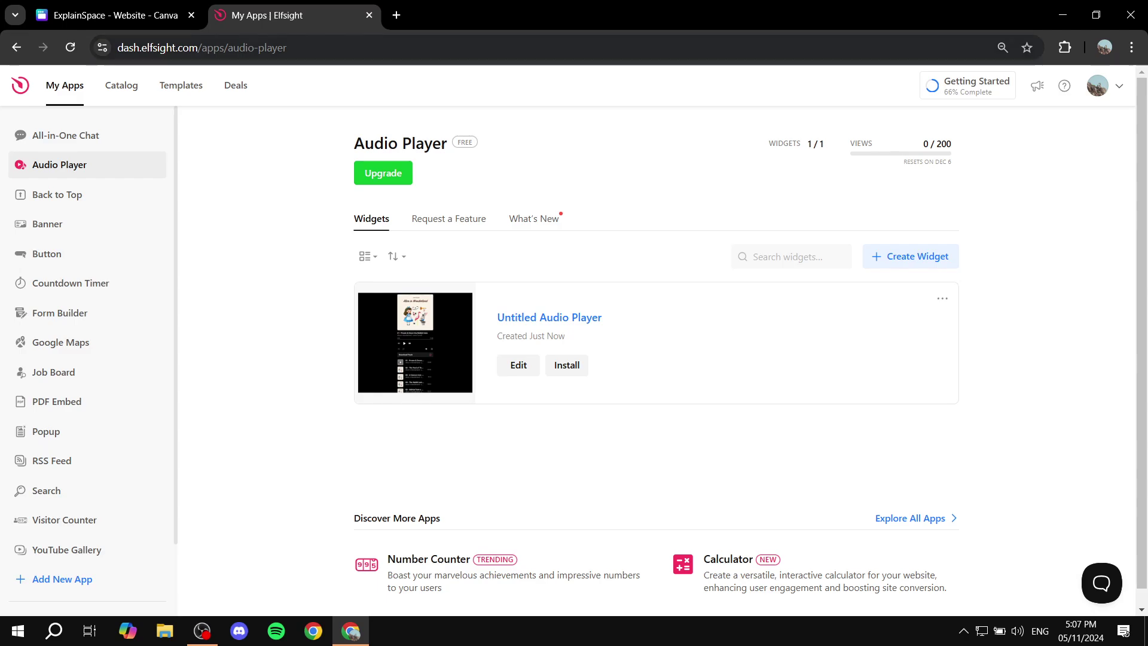
Step: Close the Elfsight tab and paste the widget's share link into Canva's Embed app
{"action": "key", "text": "ctrl+w"}
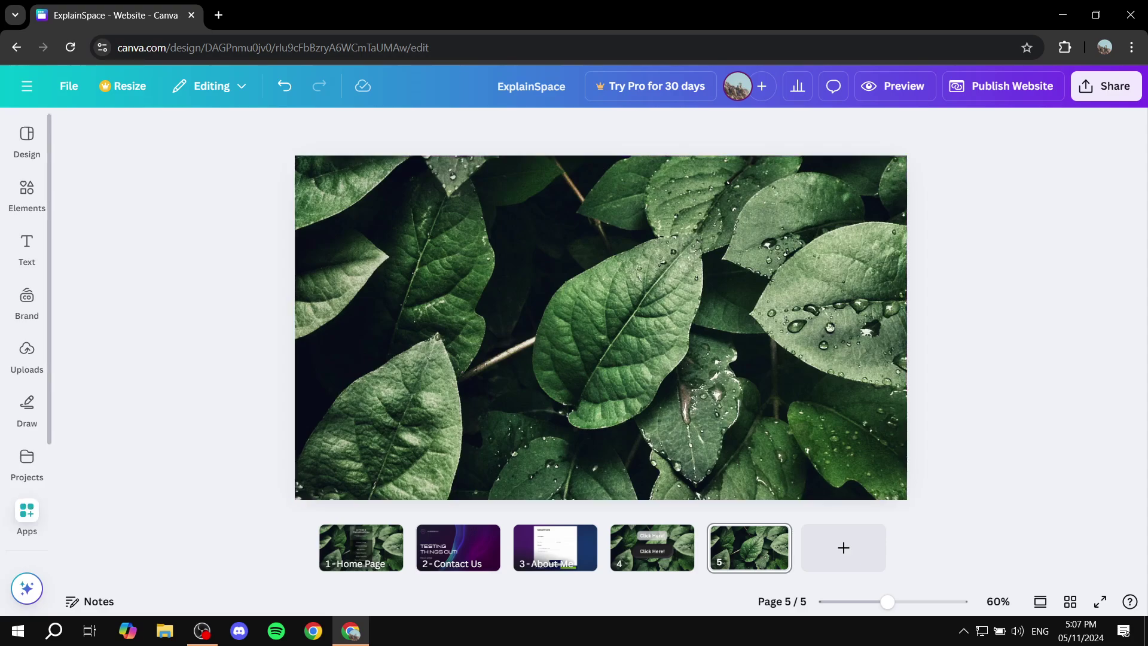
{"action": "left_click", "coordinate": [27, 513]}
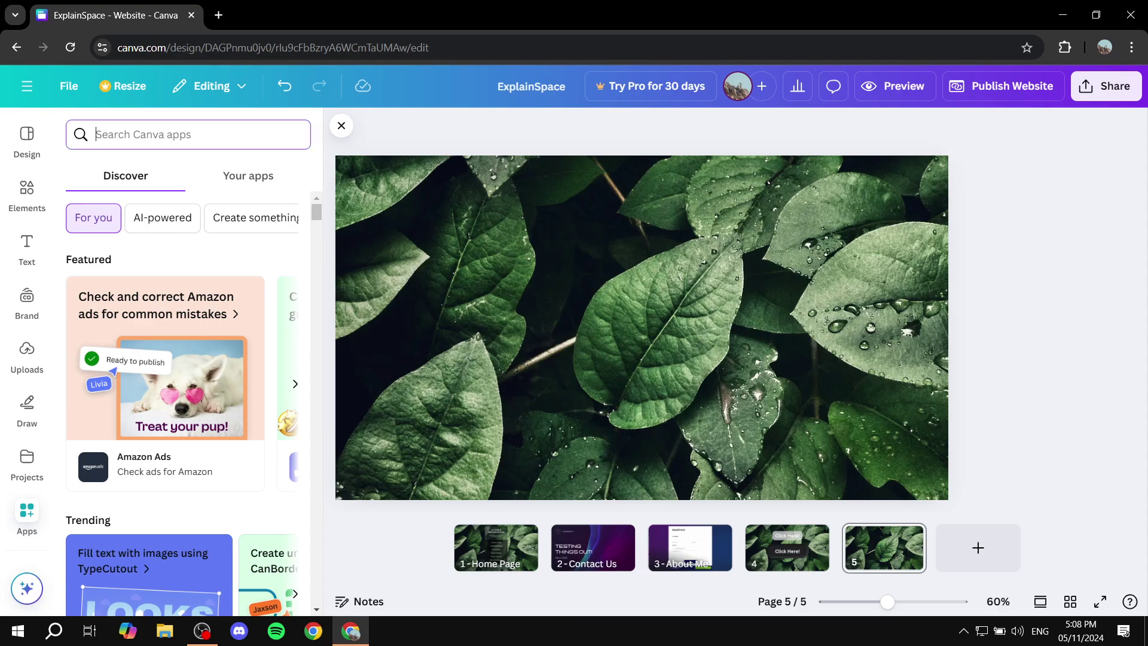
{"action": "type", "text": "em"}
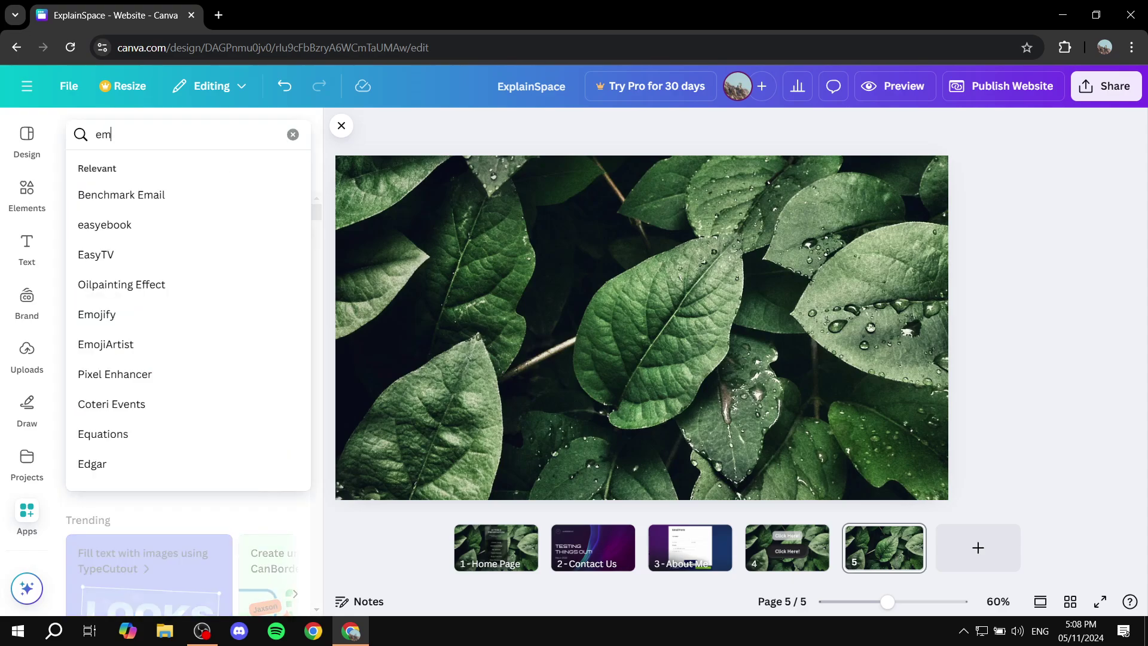
{"action": "type", "text": "bed"}
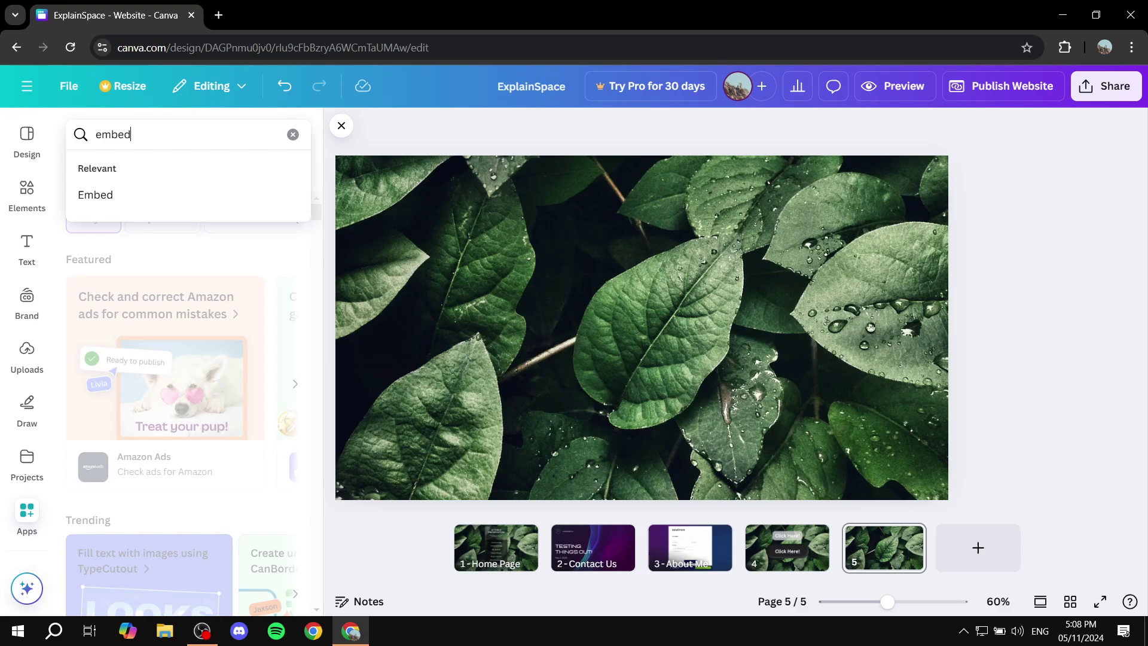
{"action": "key", "text": "Return"}
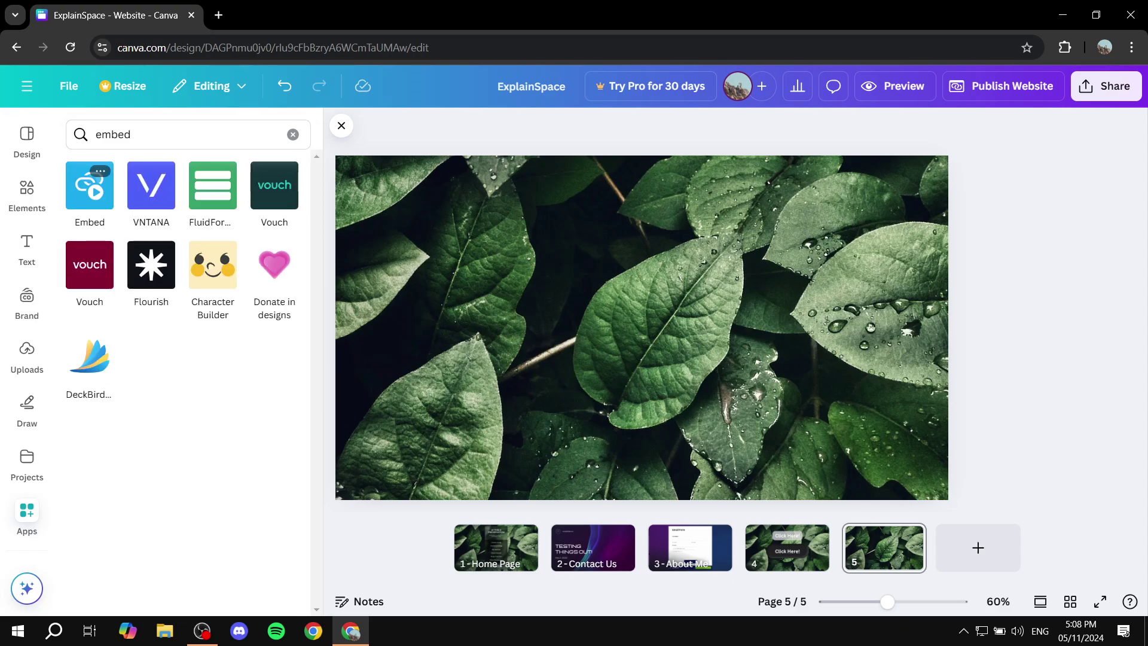
{"action": "left_click", "coordinate": [90, 188]}
{"action": "left_click", "coordinate": [144, 206]}
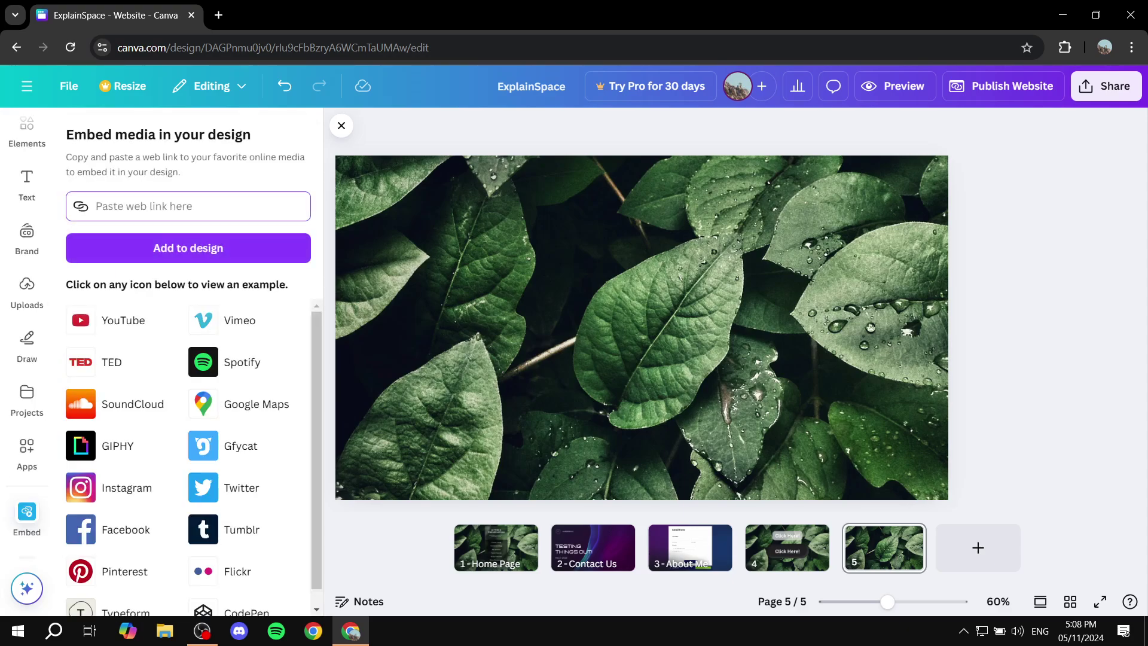
{"action": "key", "text": "ctrl+v"}
Step: Add the embedded audio player to page 5, shrink it, and centre it over the leaves
{"action": "left_click", "coordinate": [187, 247]}
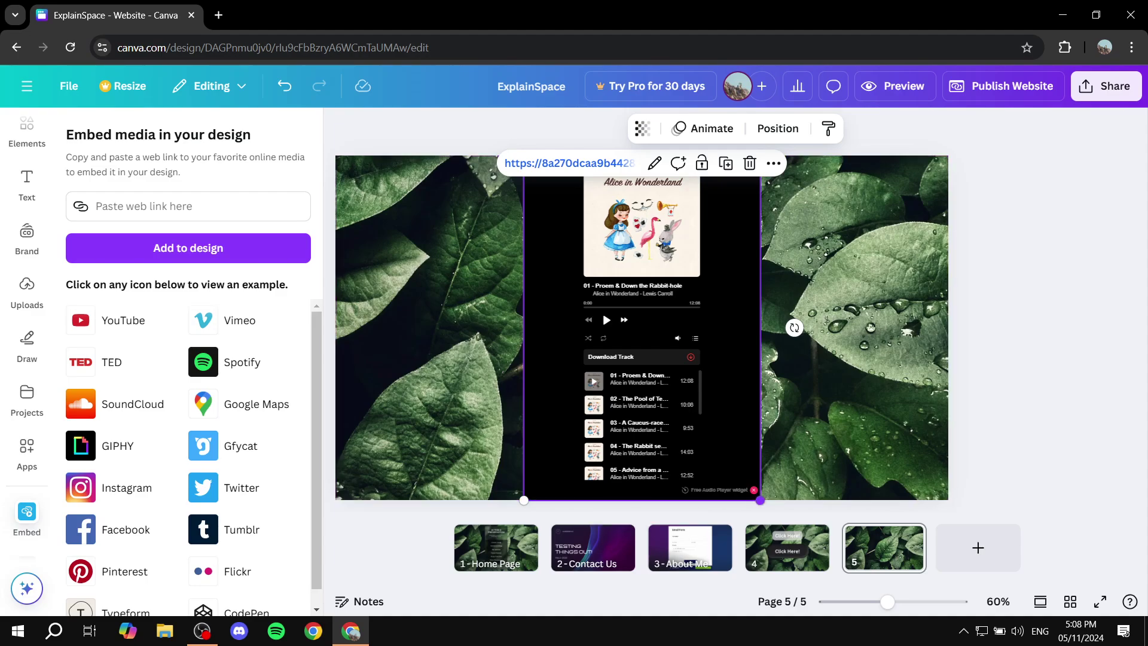
{"action": "left_click_drag", "start_coordinate": [760, 499], "coordinate": [741, 473]}
{"action": "mouse_move", "coordinate": [633, 315]}
{"action": "left_mouse_down"}
{"action": "mouse_move", "coordinate": [634, 337]}
{"action": "mouse_move", "coordinate": [643, 328]}
{"action": "left_mouse_up"}
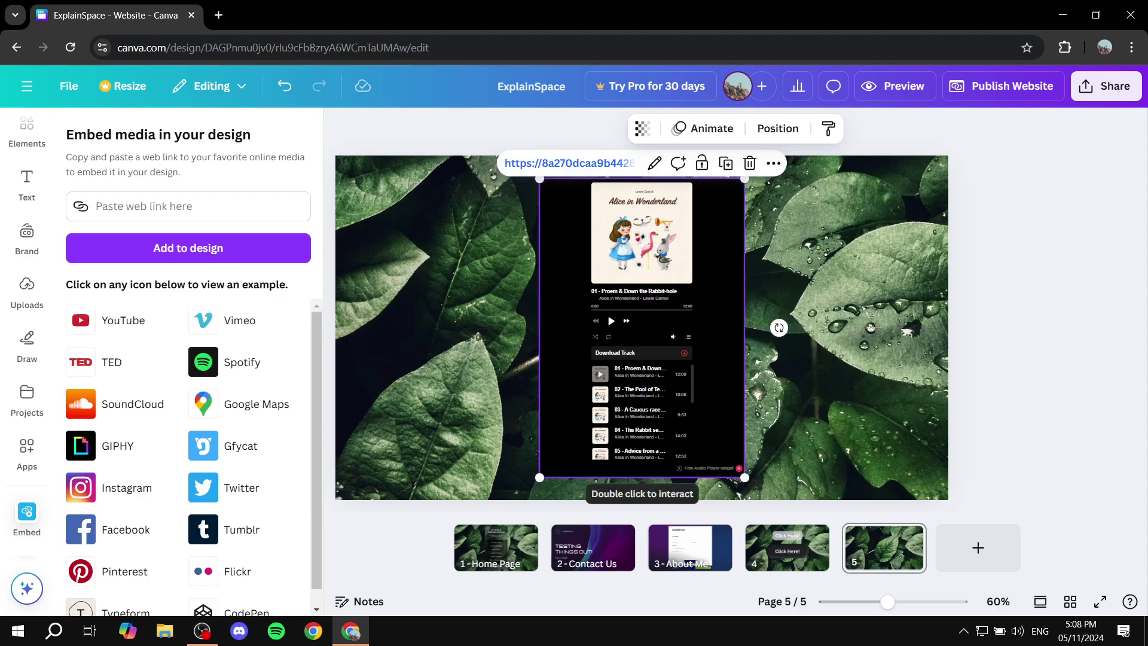